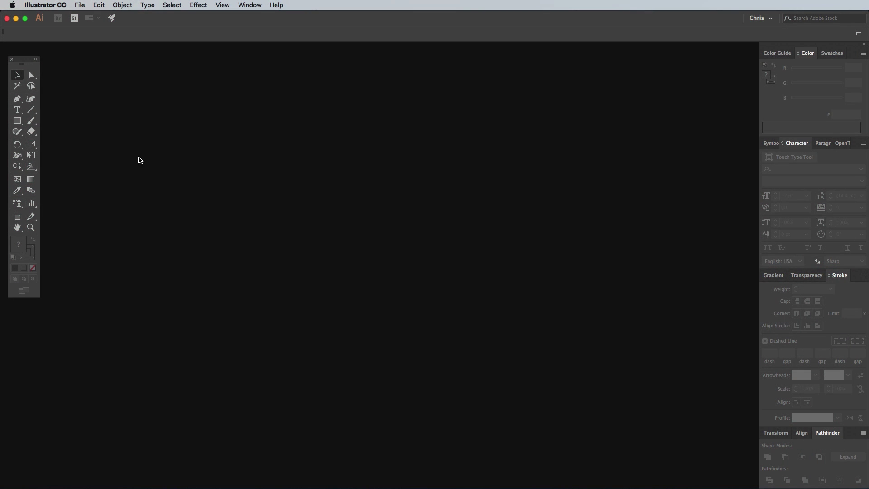
Create a new document using the settings already entered in the new document dialog.
click(80, 5)
click(84, 17)
click(520, 328)
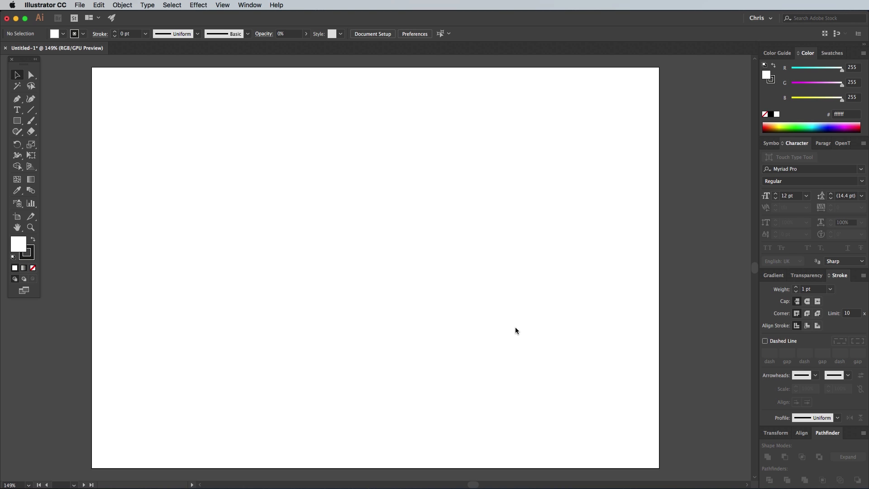
Add the text "SPEED FREAK" to the artboard and enlarge it to about 125 pt.
key(t)
click(361, 252)
text(SPE)
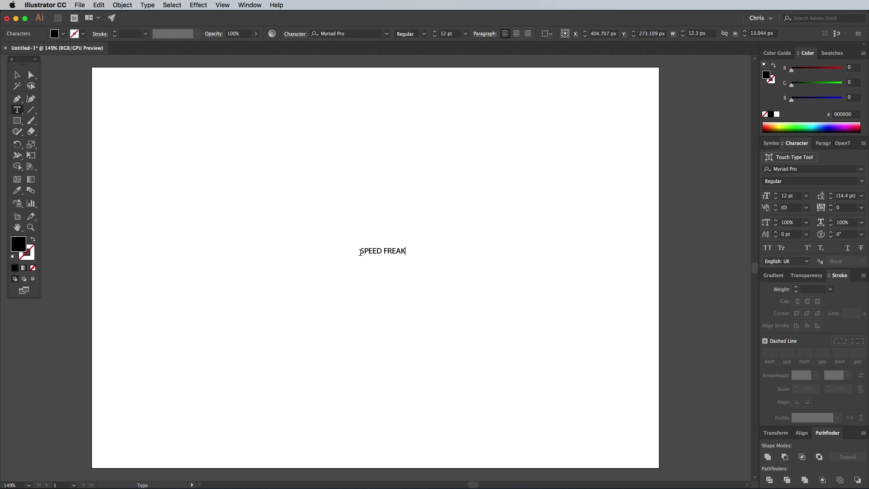
text(ED FREAK)
key(Escape)
drag(353, 242, 148, 205)
Set the text in League Gothic with tracking 10 and scale it up to about 186 pt.
click(353, 34)
text(leag)
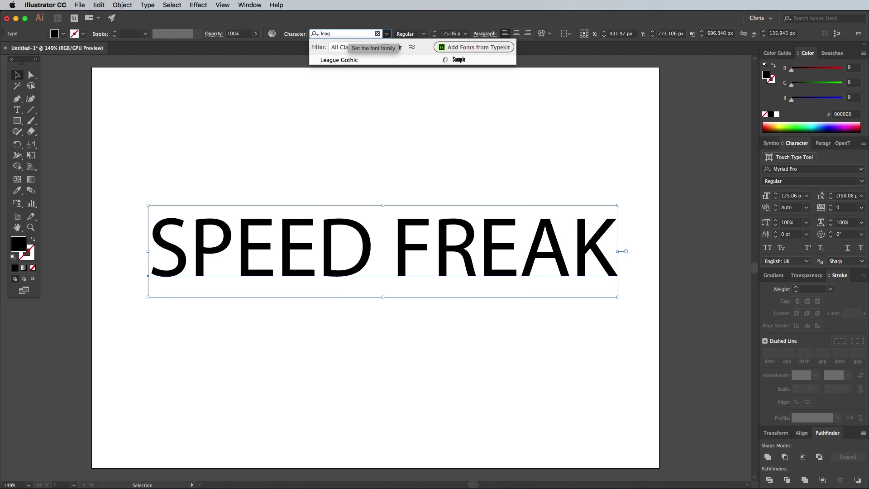
click(340, 60)
click(860, 208)
click(862, 299)
drag(458, 201, 607, 145)
Convert the text to outlines and ungroup it into separate letters.
right_click(441, 214)
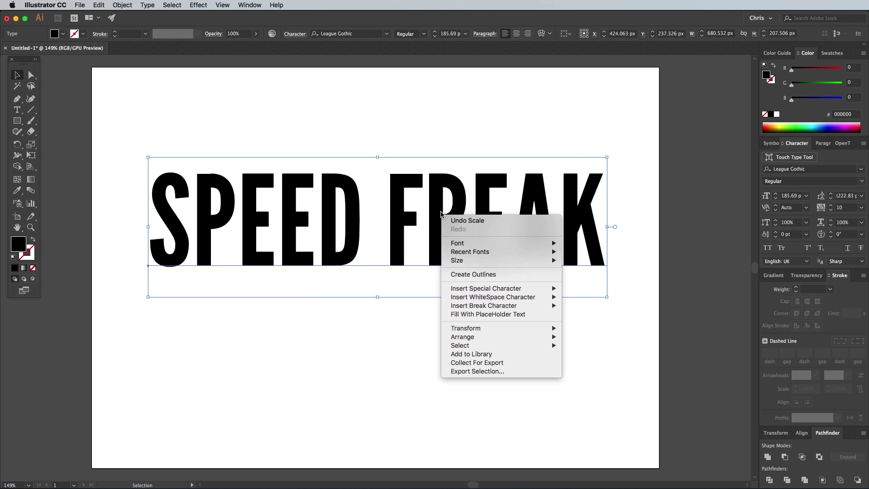
click(471, 274)
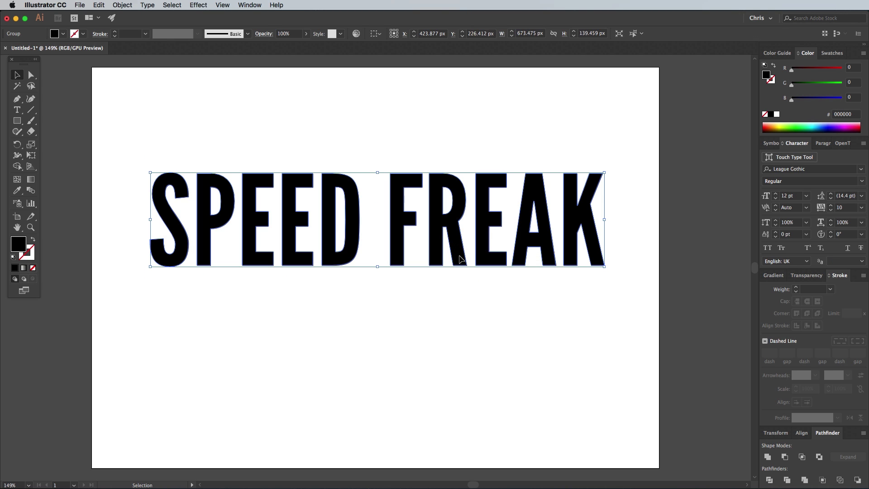
right_click(445, 221)
click(466, 295)
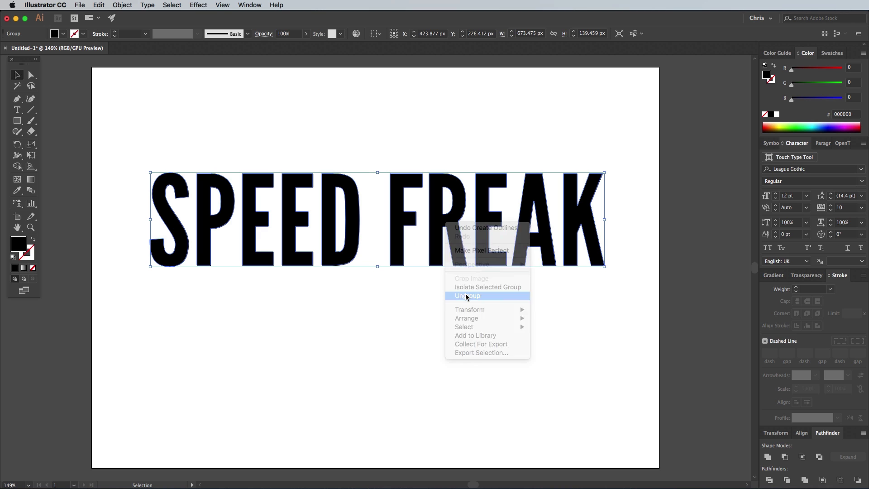
click(488, 322)
Shift every second letter (P, the second E of SPEED, F, the E of FREAK and K) up about 15 px.
click(213, 227)
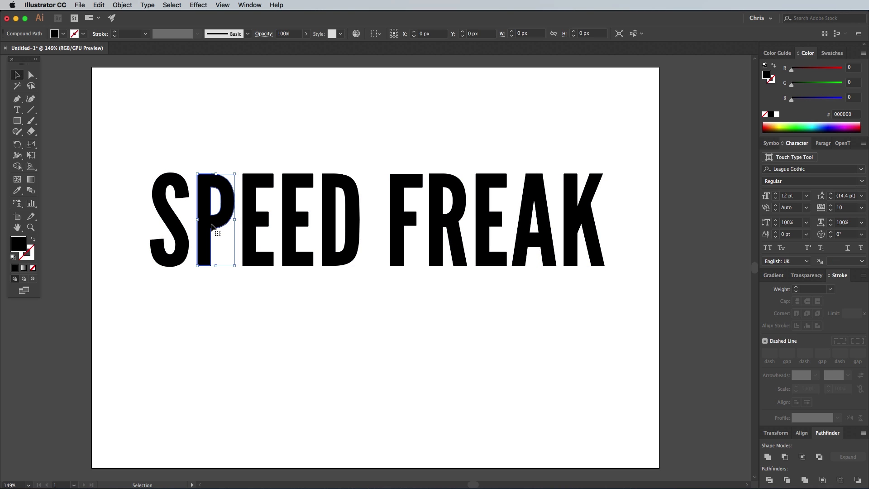
shift+click(290, 233)
shift+click(401, 242)
shift+click(485, 249)
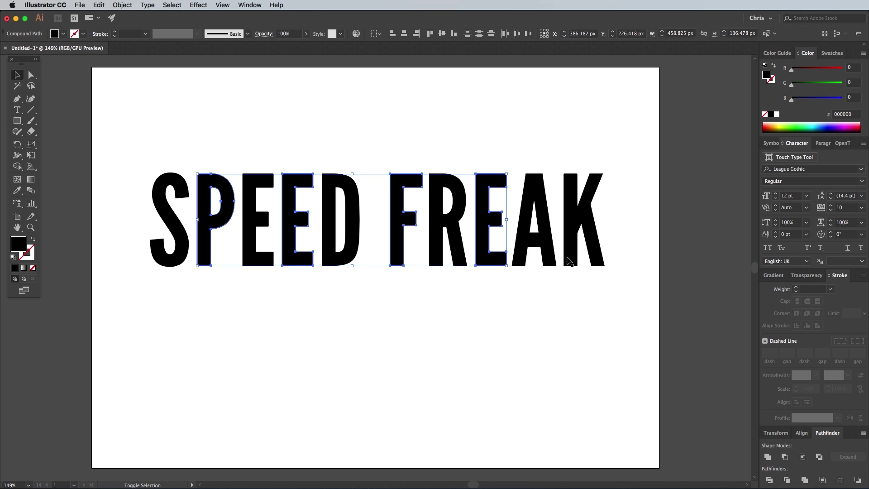
shift+click(569, 262)
key(Up)
key(Up)
key(Up)
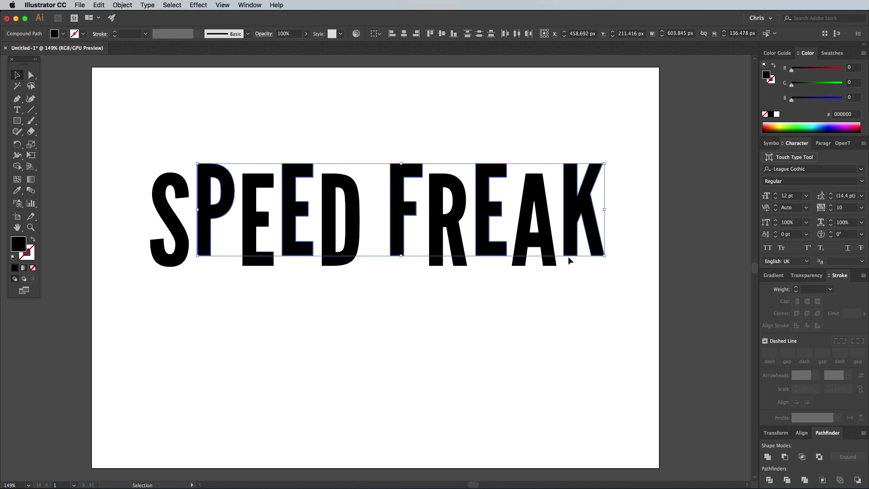
Move the word FREAK below SPEED, offset to start under the letter P.
drag(378, 137, 639, 272)
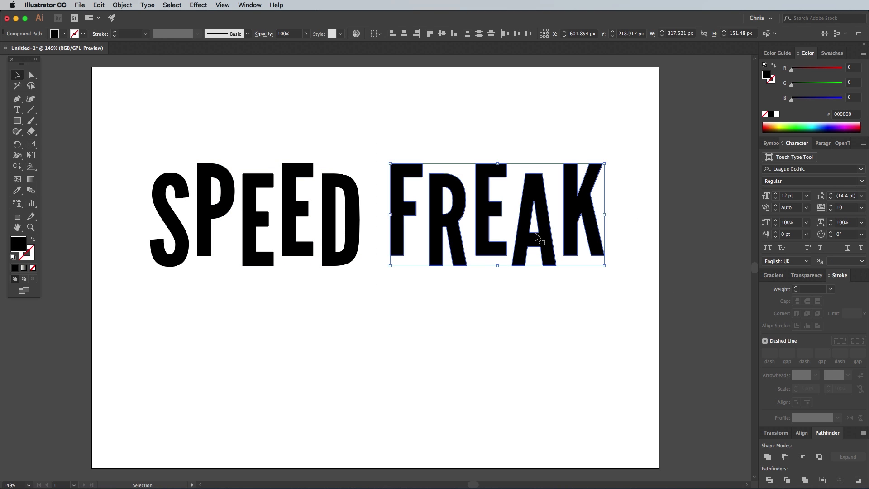
drag(534, 237, 343, 352)
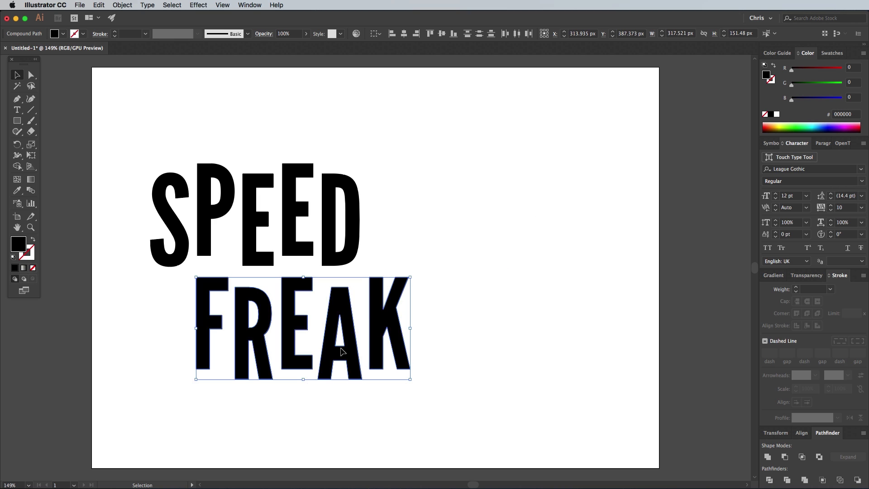
drag(129, 133, 493, 425)
key(super+equal)
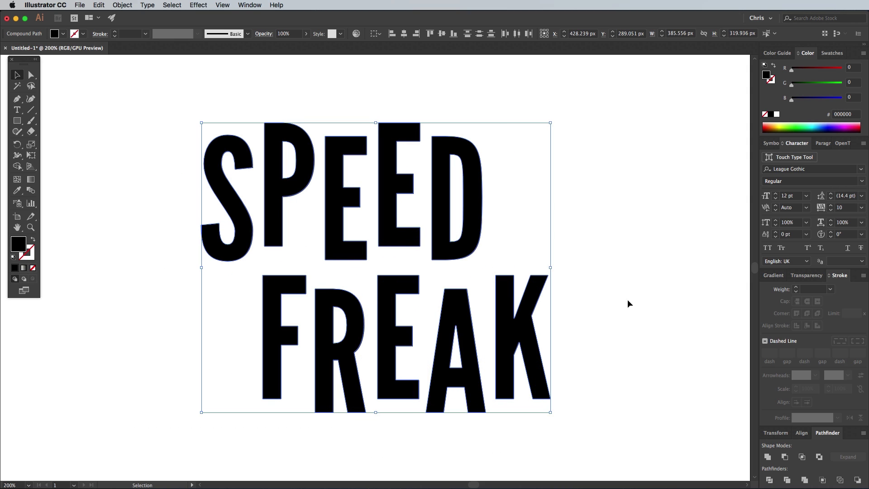
click(658, 298)
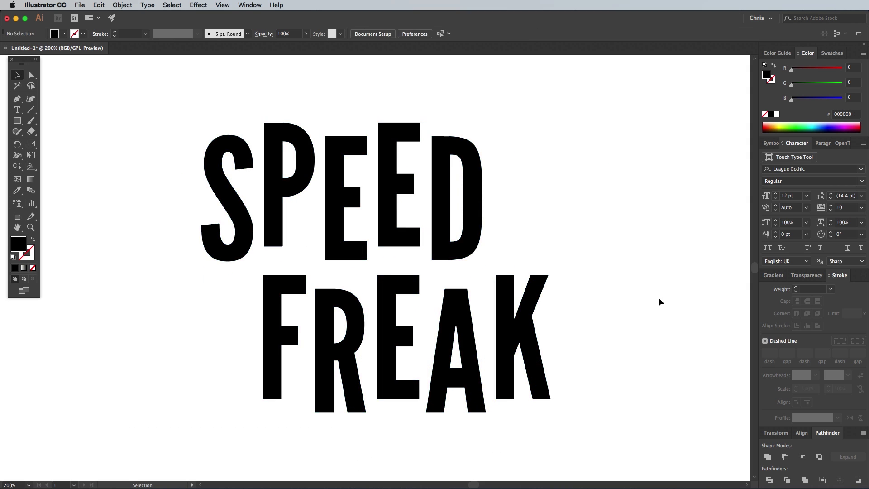
Create a 50 px by 5 px rectangle beside the word SPEED.
click(18, 123)
click(533, 162)
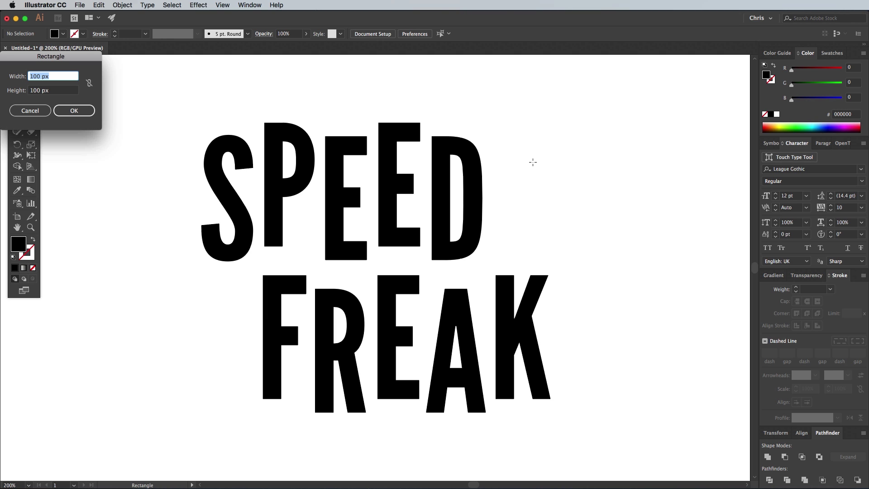
drag(61, 55, 583, 142)
text(50)
key(Tab)
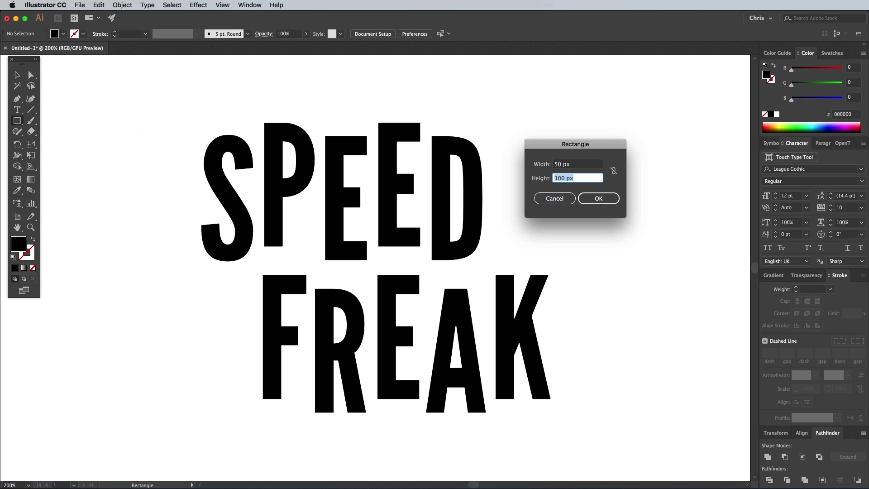
text(5)
key(Tab)
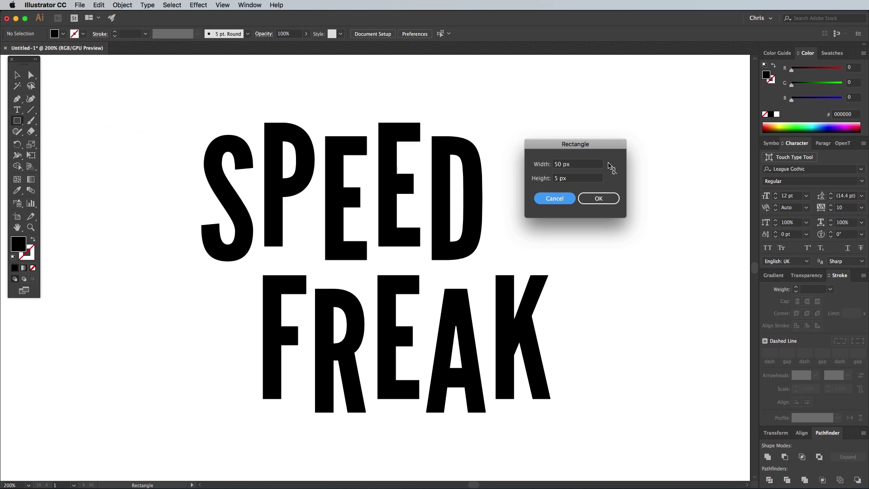
click(607, 198)
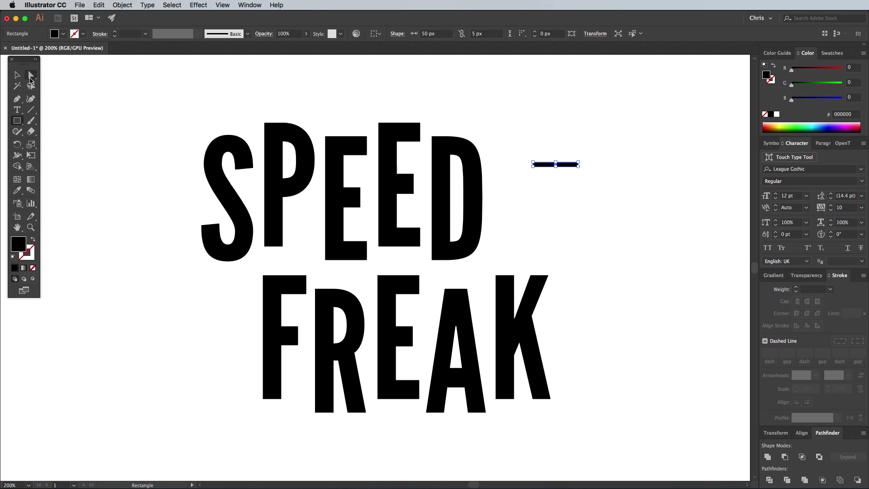
Round the small rectangle's corners fully, to a 2.5 px radius.
click(29, 78)
key(super+equal)
key(super+equal)
key(super+equal)
key(super+equal)
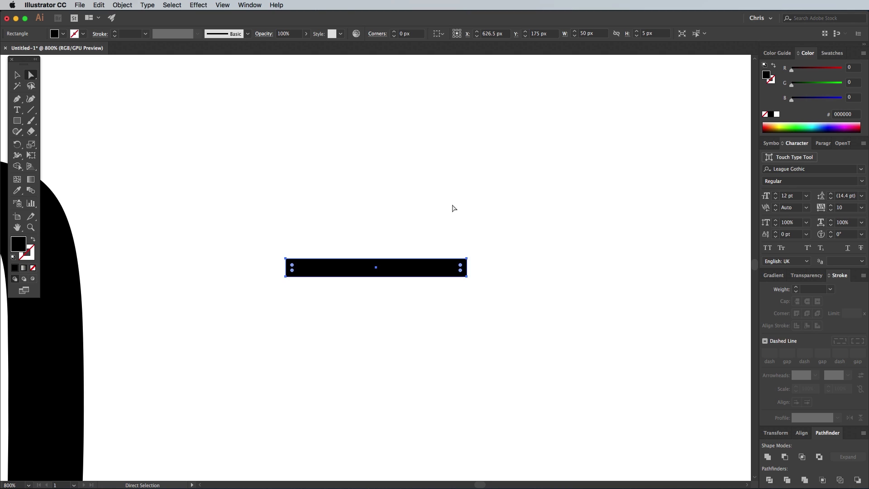
drag(311, 267, 345, 272)
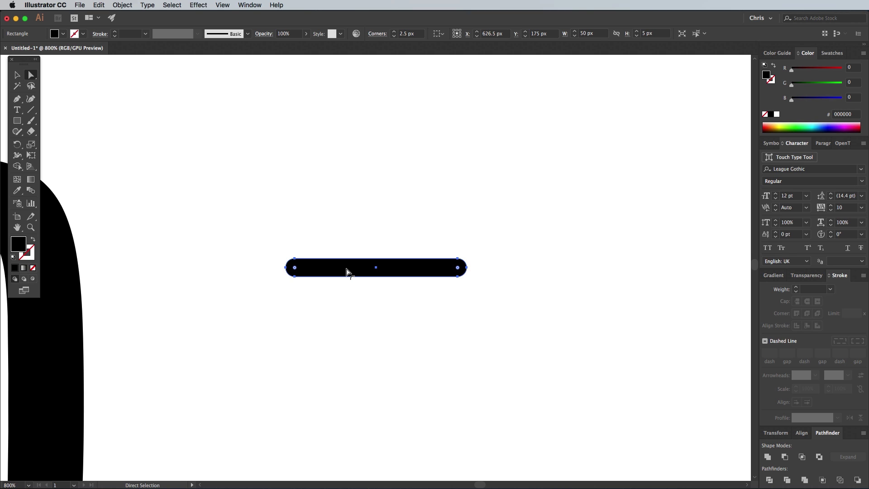
Toggle Smart Guides and place the rounded bar at the top of the S, extending out from its left side.
click(224, 4)
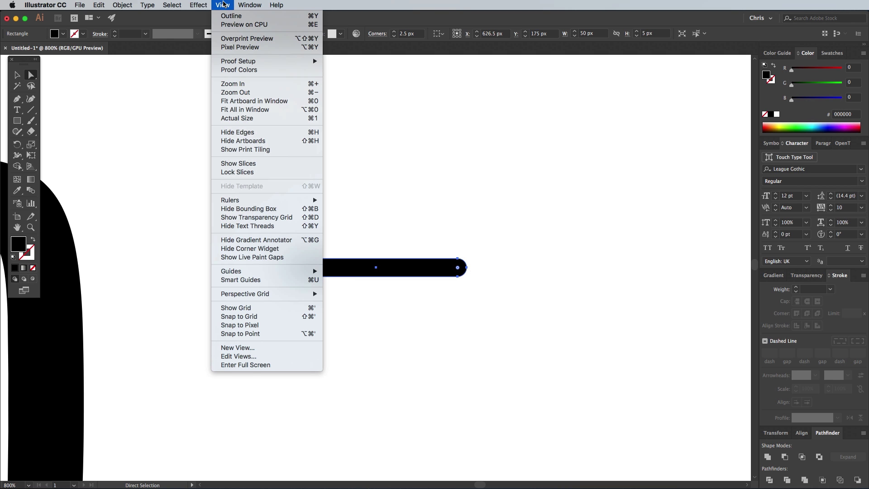
click(240, 281)
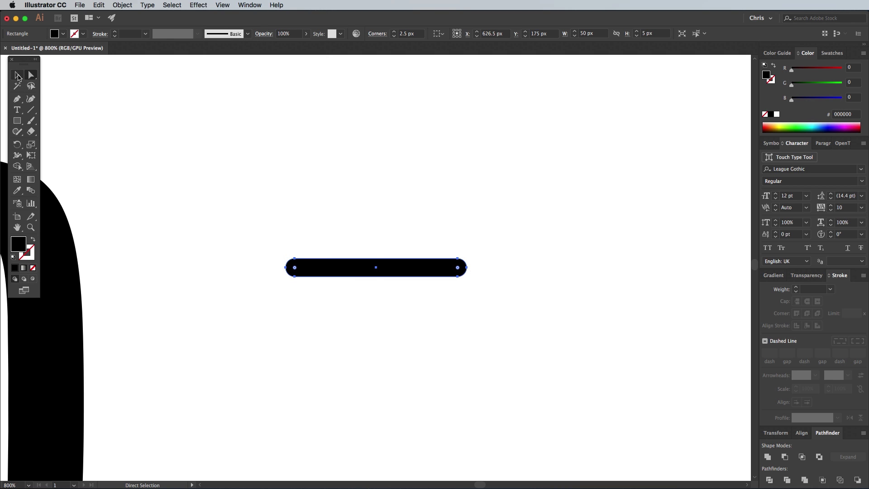
click(17, 75)
key(super+minus)
key(super+minus)
click(365, 237)
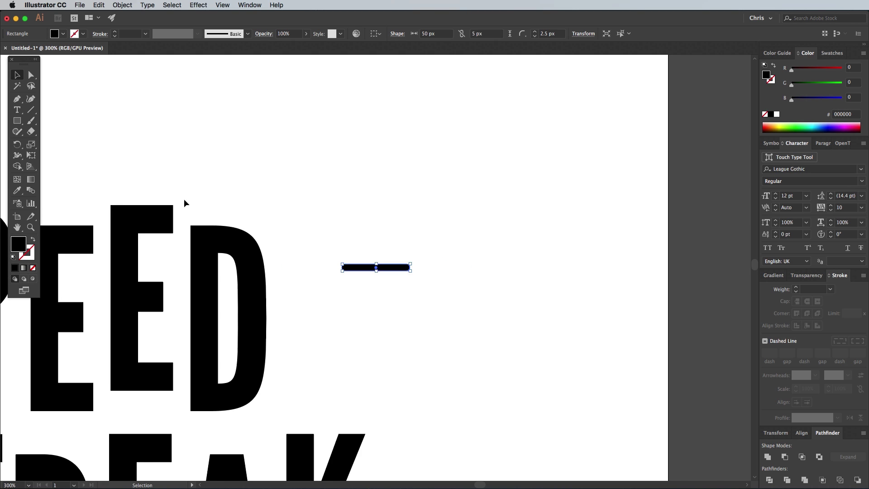
key(space)
drag(362, 241, 121, 191)
key(super+plus)
key(super+plus)
key(super+plus)
Place copies of the bar further down the left side of the S and shorten the lower ones.
drag(278, 120, 188, 240)
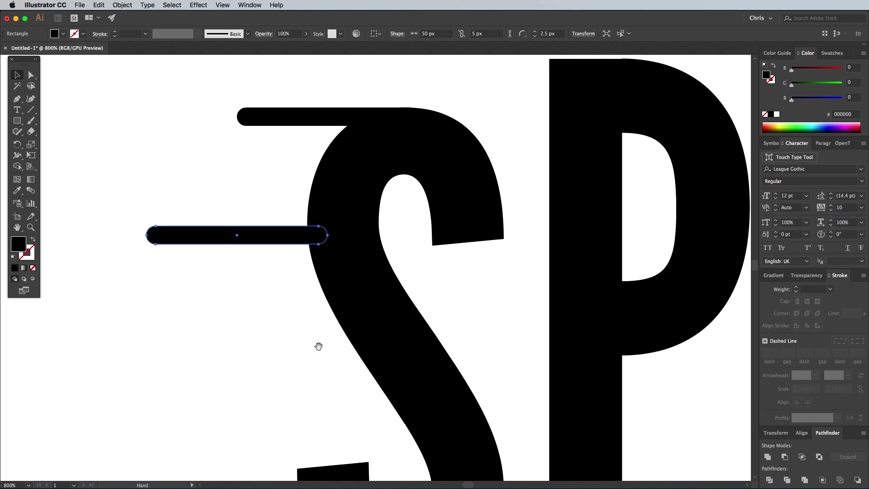
drag(316, 347, 268, 223)
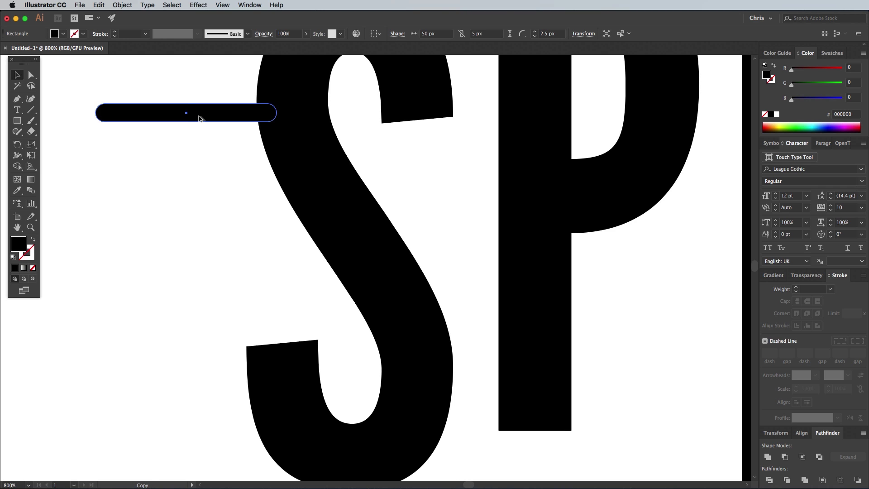
drag(201, 116, 192, 371)
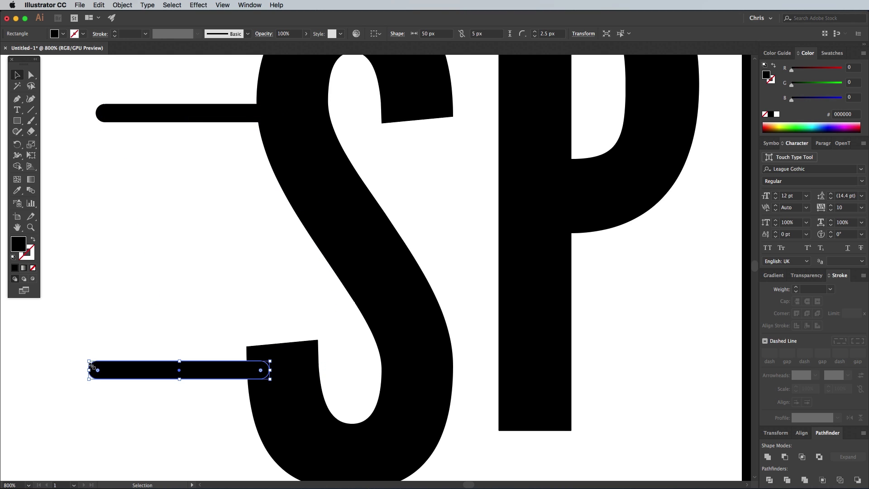
drag(95, 375, 328, 260)
drag(274, 262, 236, 260)
Add copies of the bar in varying lengths along the left edges and inner openings of the remaining letters of SPEED FREAK.
key(super+minus)
drag(301, 267, 212, 319)
click(365, 251)
drag(272, 320, 415, 107)
drag(416, 107, 516, 184)
drag(516, 183, 445, 444)
drag(488, 444, 446, 449)
drag(588, 316, 338, 289)
drag(172, 418, 355, 102)
drag(355, 102, 347, 293)
drag(294, 367, 273, 370)
drag(331, 367, 501, 339)
drag(518, 344, 520, 194)
drag(543, 194, 426, 385)
drag(378, 262, 300, 262)
drag(407, 317, 302, 162)
drag(294, 223, 461, 177)
drag(457, 372, 457, 228)
drag(453, 228, 456, 349)
click(543, 156)
drag(615, 354, 539, 176)
drag(163, 272, 704, 181)
drag(392, 161, 407, 222)
drag(398, 147, 353, 424)
drag(392, 420, 408, 364)
drag(398, 367, 672, 181)
drag(647, 237, 511, 235)
drag(225, 85, 543, 461)
drag(584, 461, 429, 447)
drag(432, 450, 461, 307)
drag(497, 308, 246, 298)
drag(177, 295, 368, 281)
drag(368, 281, 382, 446)
drag(419, 228, 339, 228)
drag(383, 228, 291, 146)
drag(444, 203, 520, 363)
drag(507, 335, 515, 238)
drag(520, 240, 403, 387)
drag(402, 387, 425, 275)
drag(479, 227, 227, 319)
drag(190, 369, 357, 94)
drag(395, 101, 375, 64)
key(super+z)
drag(357, 94, 465, 385)
drag(465, 385, 367, 280)
drag(367, 280, 399, 439)
key(super+minus)
key(super+minus)
drag(221, 291, 413, 320)
drag(475, 385, 414, 413)
Select all the artwork and deselect every letter so that only the rounded bars are selected.
drag(194, 90, 656, 455)
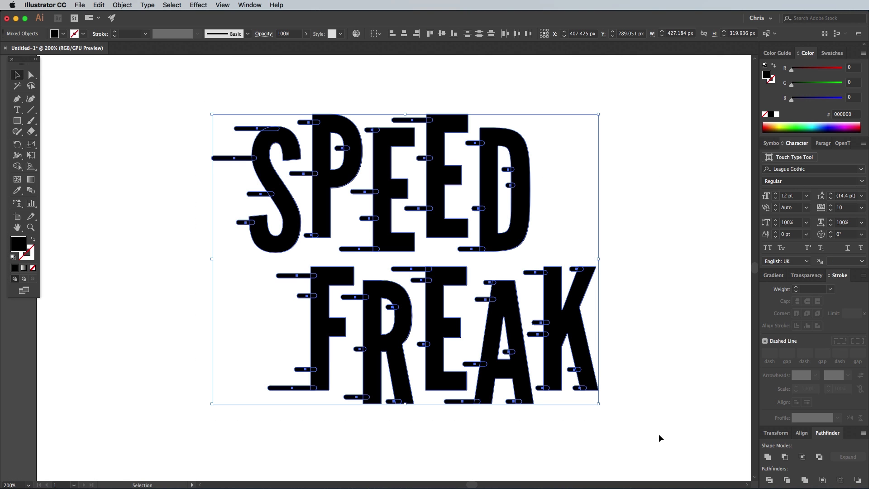
shift+click(281, 249)
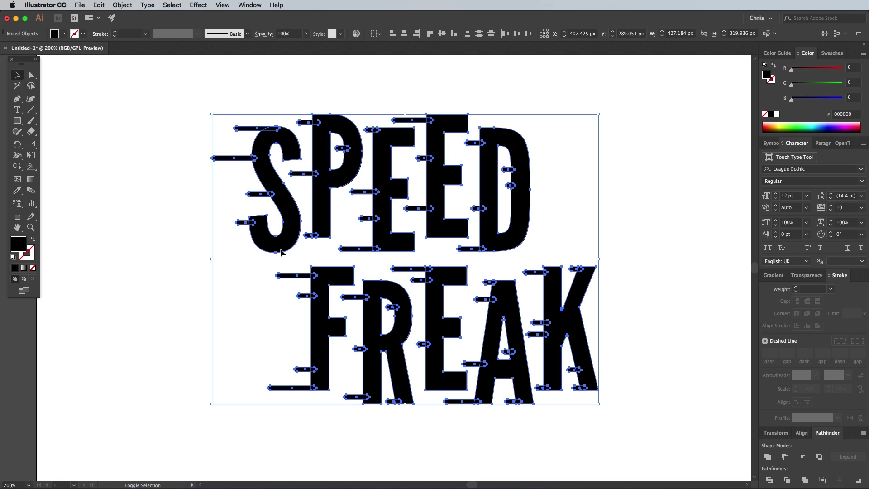
shift+click(301, 236)
shift+click(319, 213)
shift+click(380, 229)
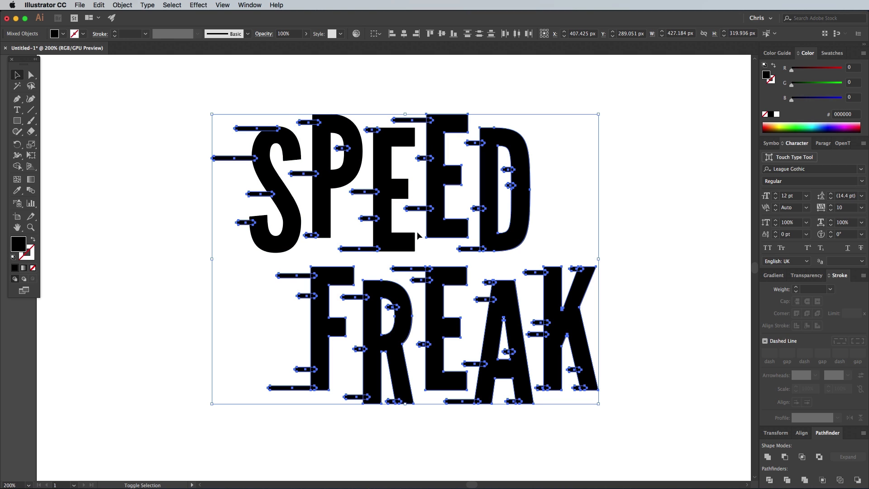
shift+click(443, 236)
shift+click(516, 199)
shift+click(319, 344)
shift+click(371, 358)
shift+click(433, 343)
shift+click(489, 376)
shift+click(556, 337)
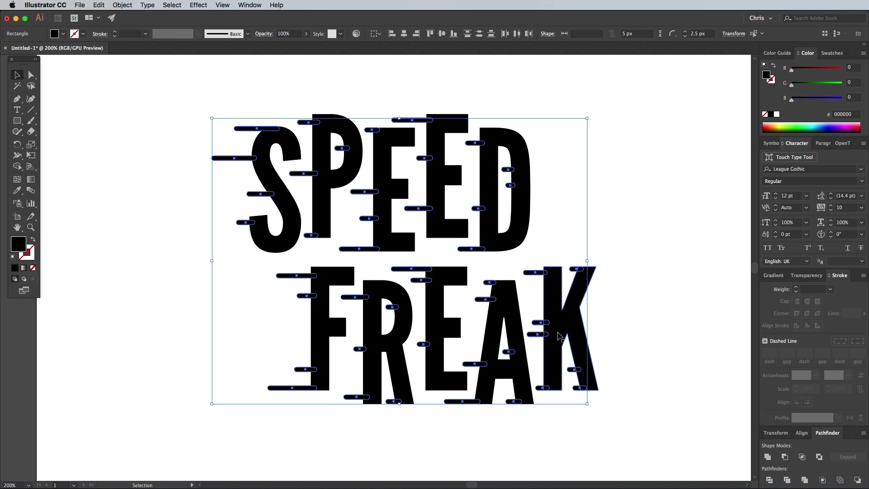
shift+click(546, 332)
Use Transform Each to copy the selected bars at 50% vertical scale, moved 5 px vertically, and fill the copies white.
click(128, 4)
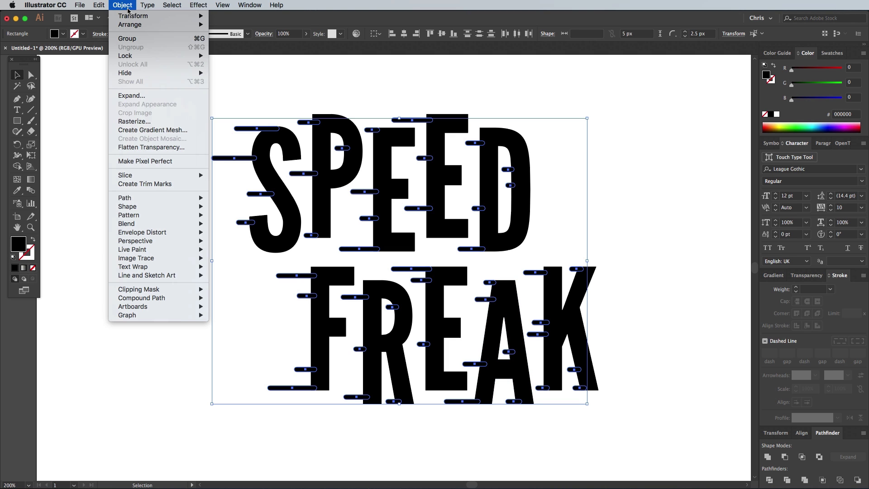
mouse_move(129, 17)
click(233, 82)
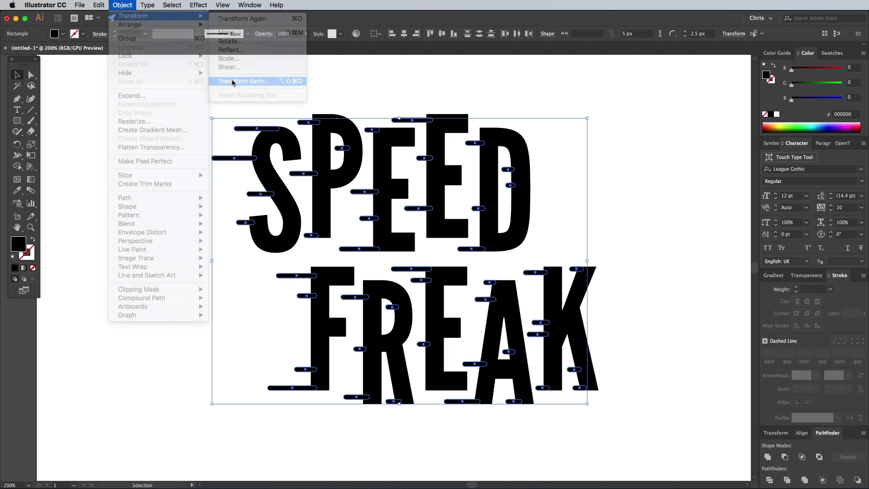
key(Tab)
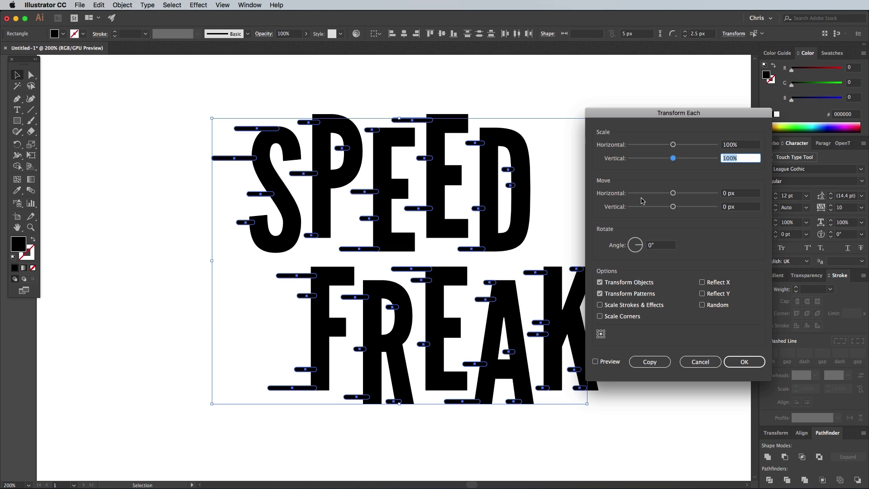
text(50)
key(Tab)
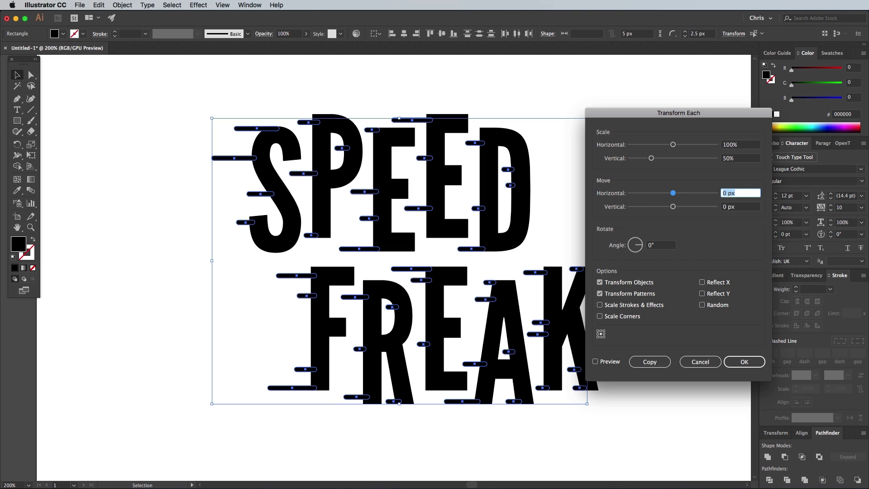
key(Tab)
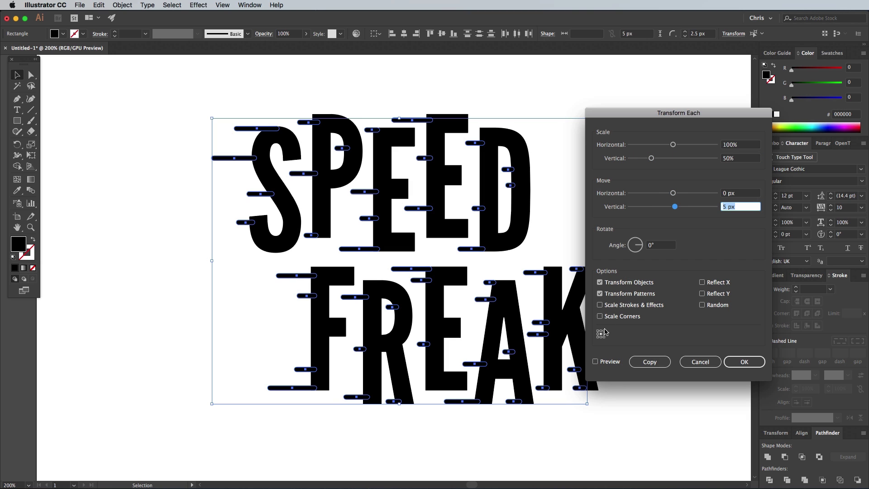
click(595, 361)
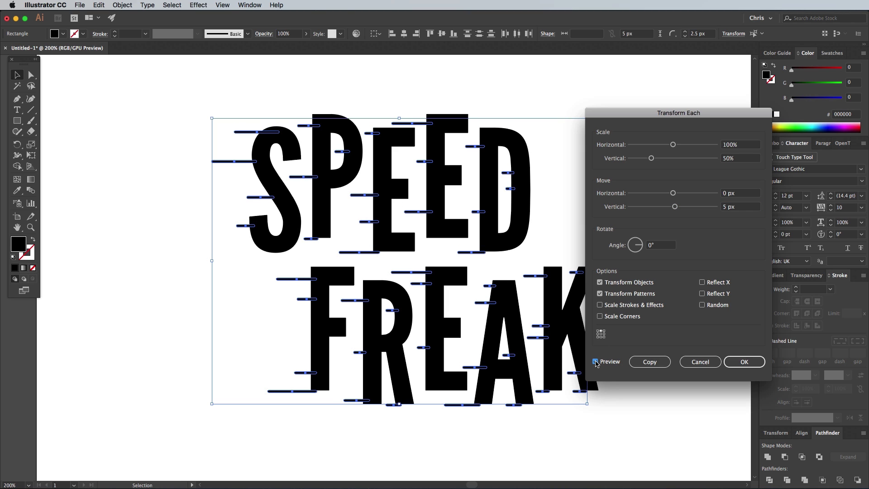
click(648, 362)
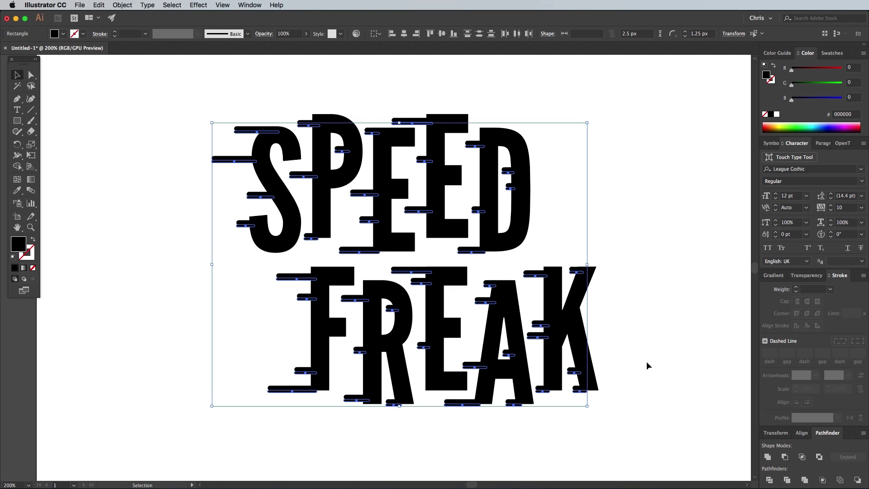
click(776, 115)
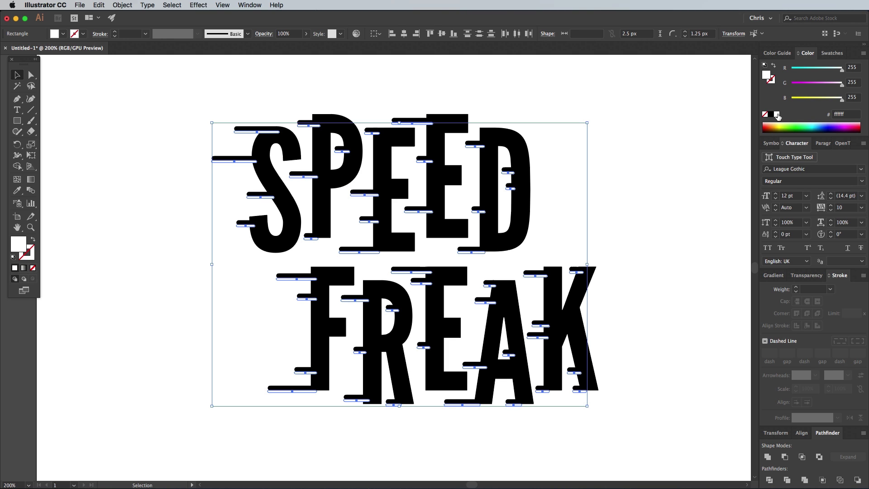
click(657, 157)
Place copies of the thin white bars across the right edges and inner edges of all the SPEED FREAK letters as notches.
key(super+equal)
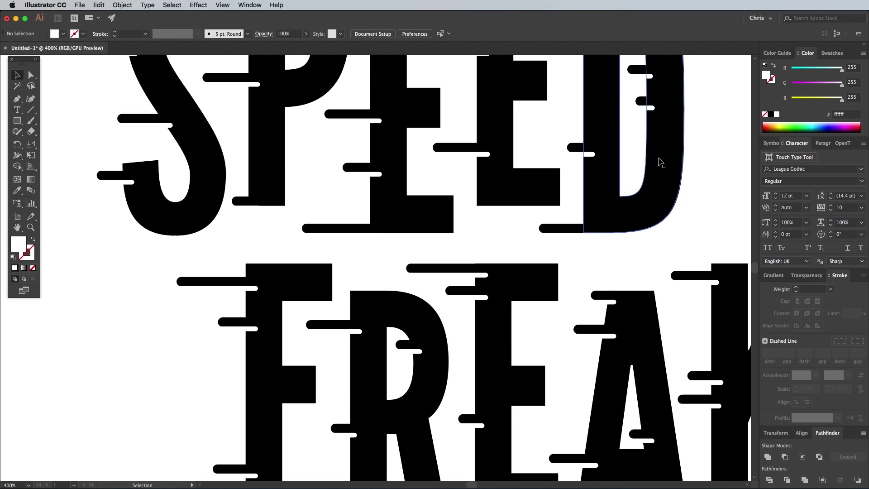
drag(225, 150, 380, 260)
key(super+equal)
drag(262, 364, 370, 418)
drag(370, 417, 366, 105)
drag(366, 105, 323, 224)
drag(323, 224, 486, 360)
drag(519, 361, 585, 329)
drag(585, 329, 502, 366)
drag(502, 366, 348, 441)
drag(362, 428, 469, 385)
drag(483, 392, 428, 314)
drag(428, 314, 568, 143)
drag(568, 143, 509, 355)
click(525, 217)
drag(525, 216, 566, 289)
key(super+minus)
key(super+minus)
key(super+minus)
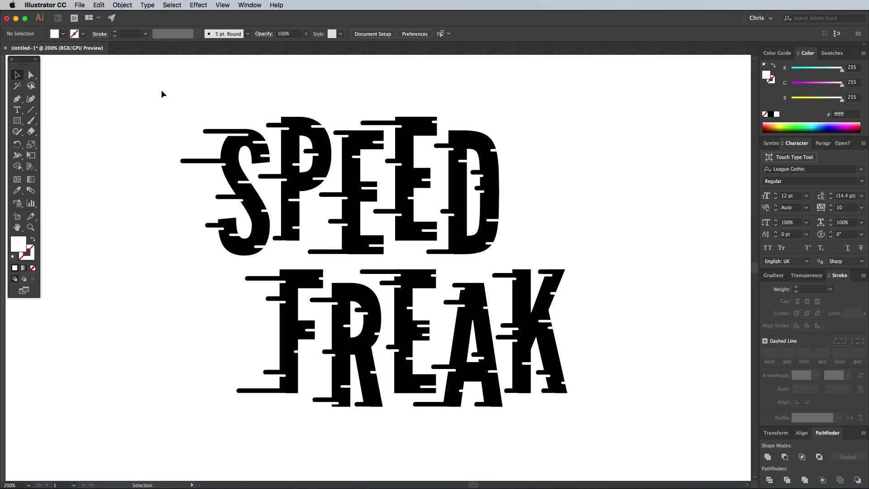
Select all the artwork and try to set it aside on the pasteboard beside the artboard.
key(super+a)
drag(245, 237, 76, 218)
click(405, 211)
key(super+z)
key(super+z)
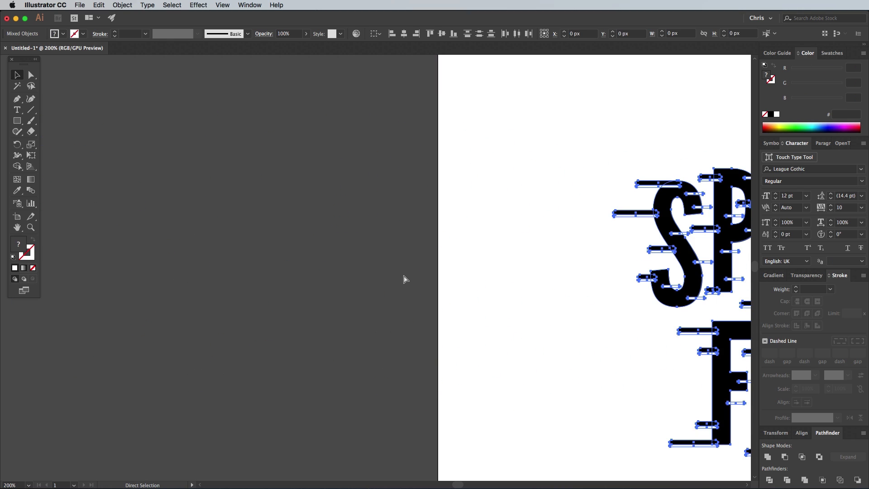
Select every black shape with the Magic Wand and unite the letters and black bars with Pathfinder.
drag(604, 291, 229, 225)
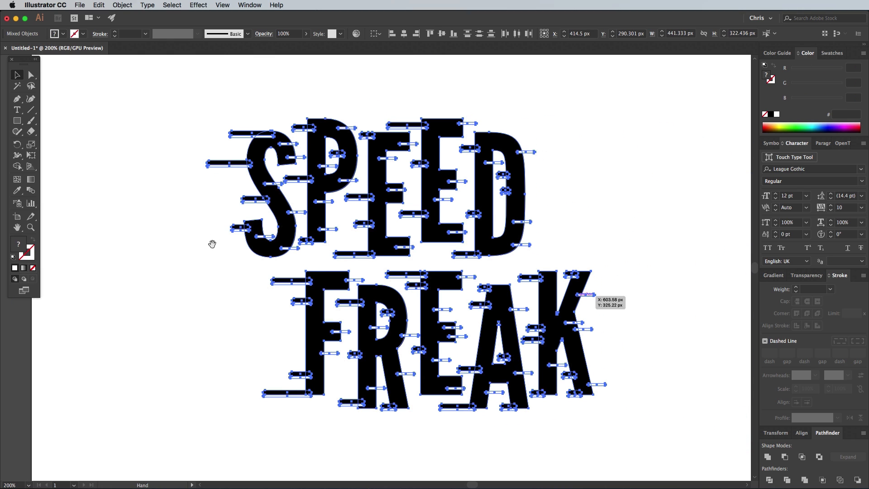
key(super+plus)
key(super+plus)
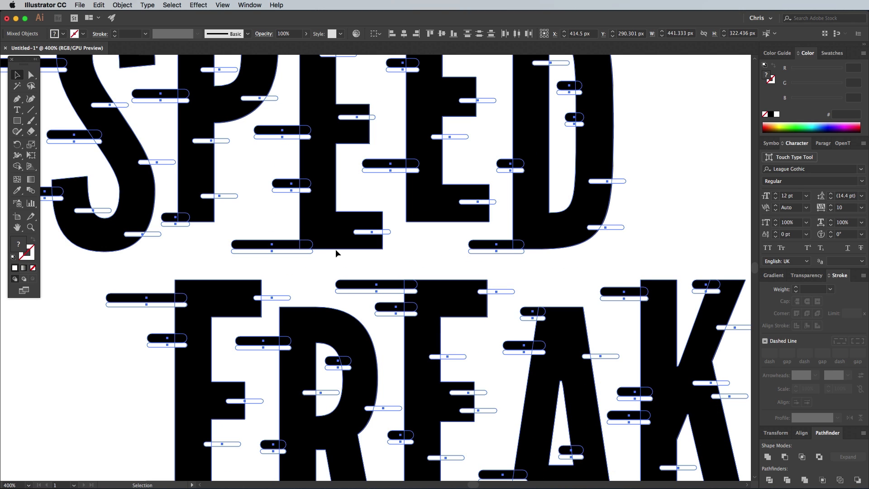
drag(251, 151, 430, 294)
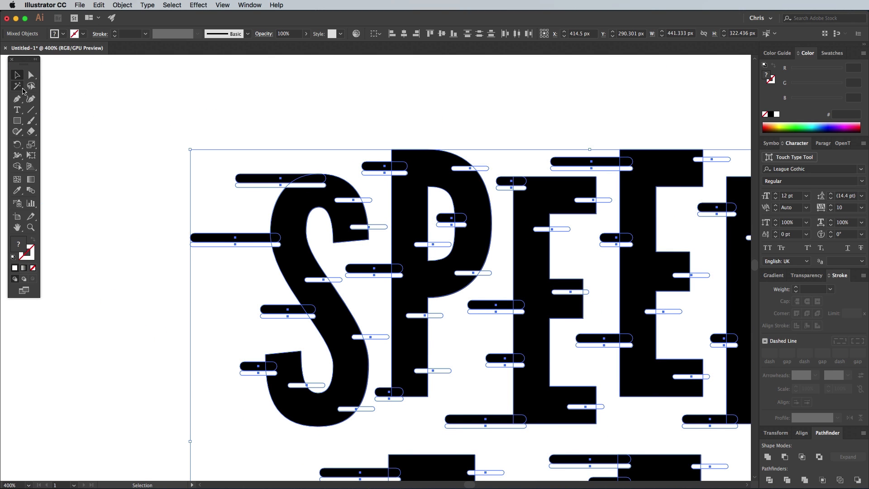
click(22, 88)
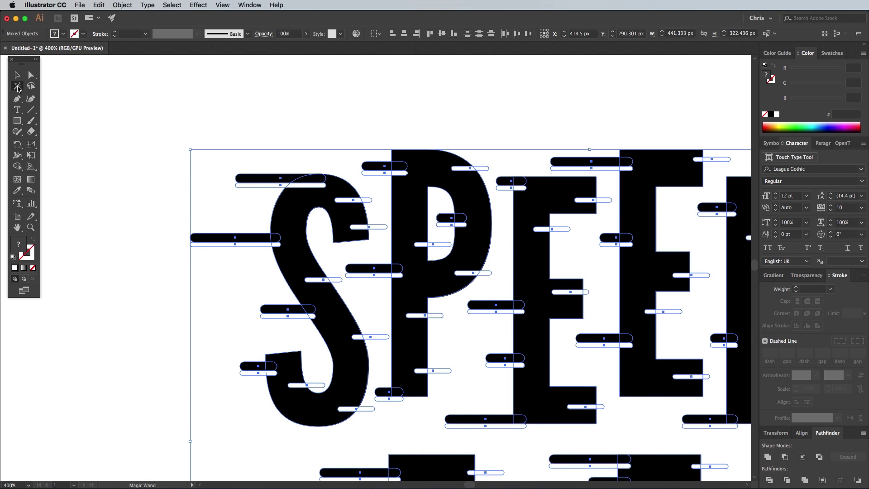
click(270, 186)
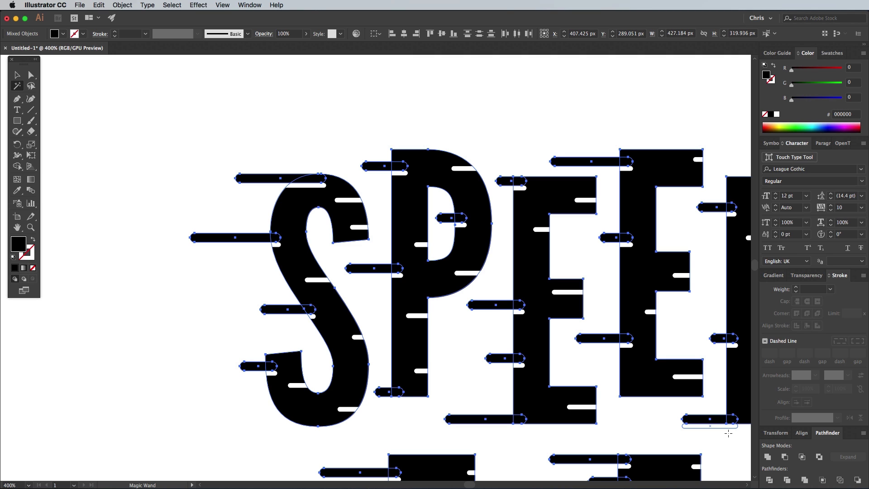
click(767, 456)
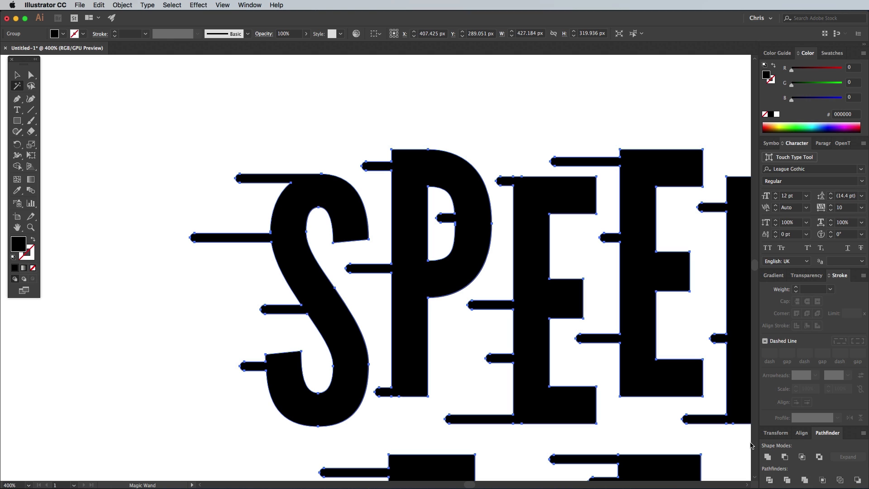
Send the united black lettering behind the white bars and make it a compound path.
right_click(469, 235)
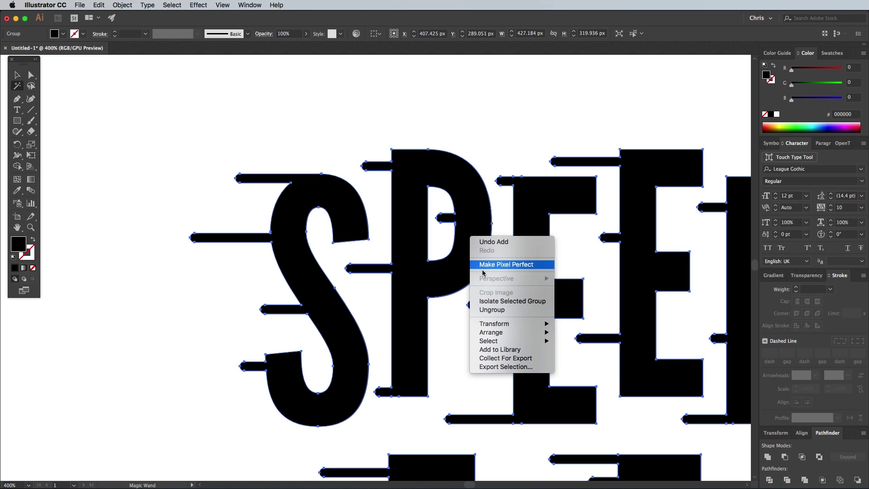
mouse_move(490, 332)
click(582, 359)
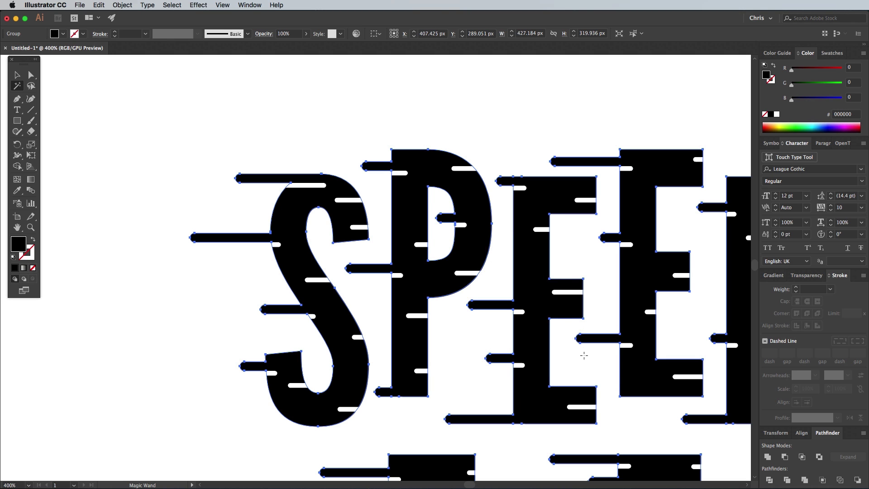
scroll(582, 354, down, 2)
scroll(582, 355, right, 3)
click(130, 6)
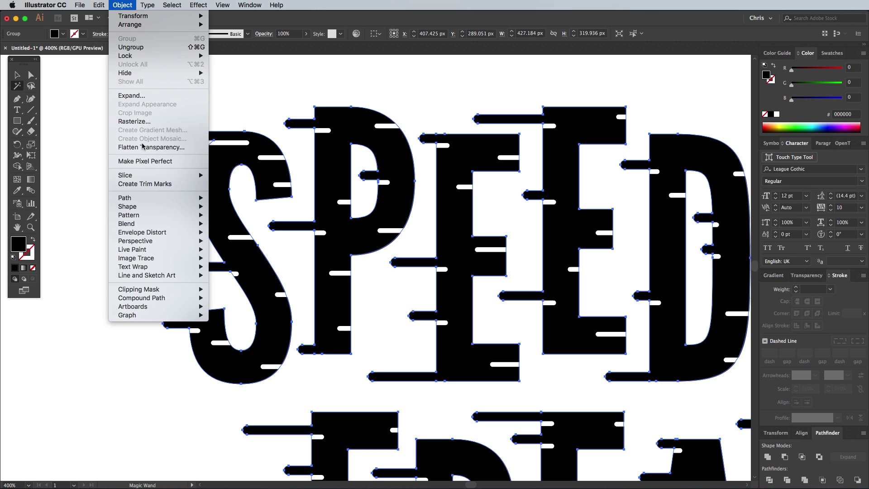
mouse_move(178, 298)
click(230, 299)
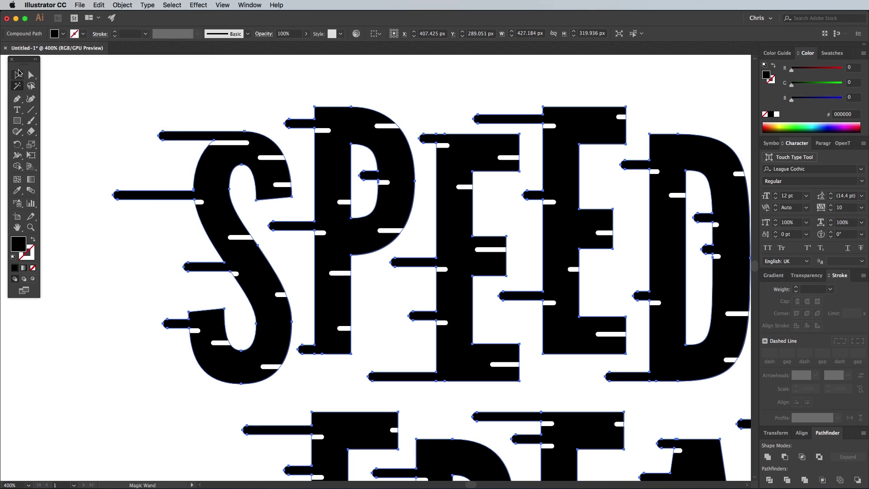
Select the black lettering together with all white bars and subtract the bars with Pathfinder's Minus Front.
key(v)
key(super+minus)
key(super+minus)
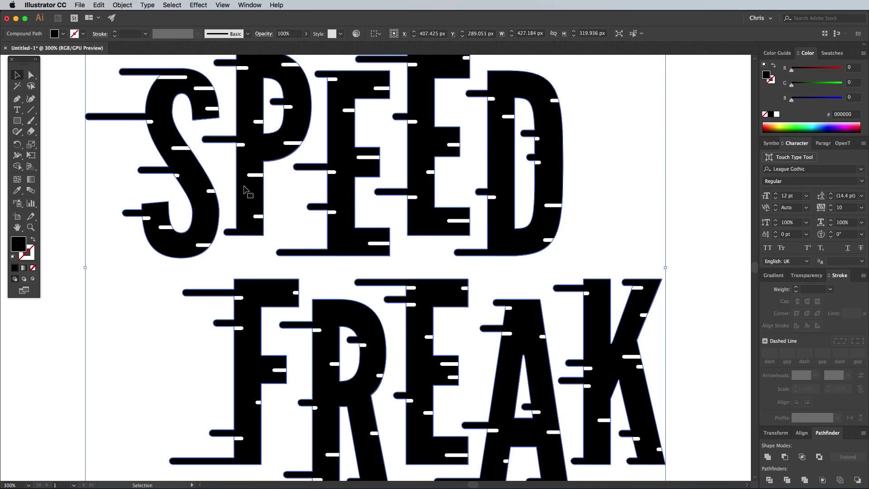
mouse_move(158, 97)
mouse_down()
mouse_move(506, 339)
mouse_move(616, 447)
mouse_up()
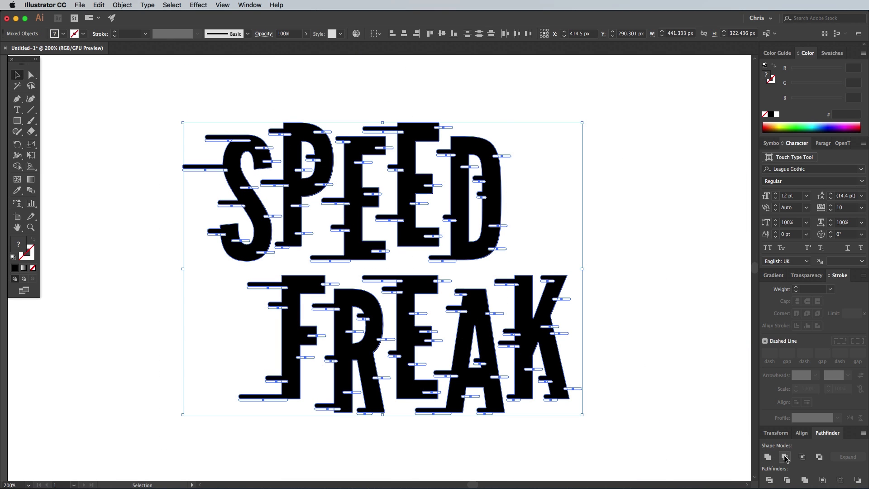
click(784, 457)
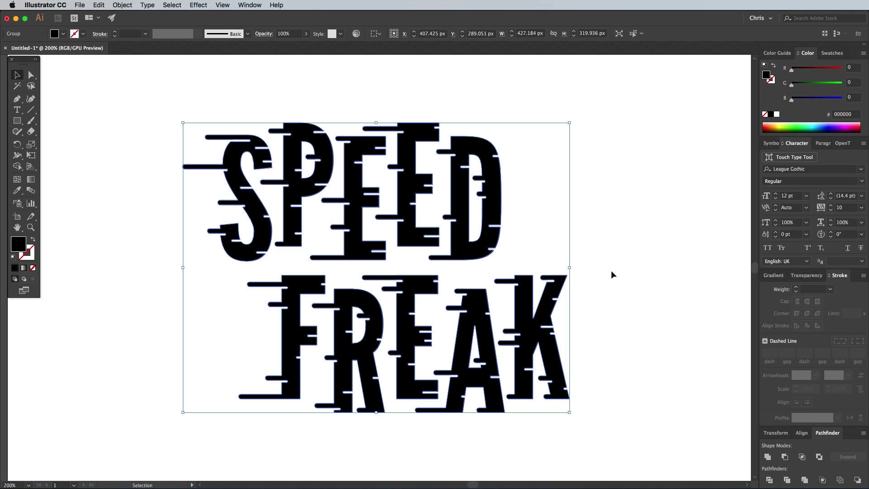
Keep a backup of the cut-out lettering on the pasteboard to the left of the artboard.
key(super+minus)
scroll(606, 281, left, 10)
drag(616, 274, 139, 250)
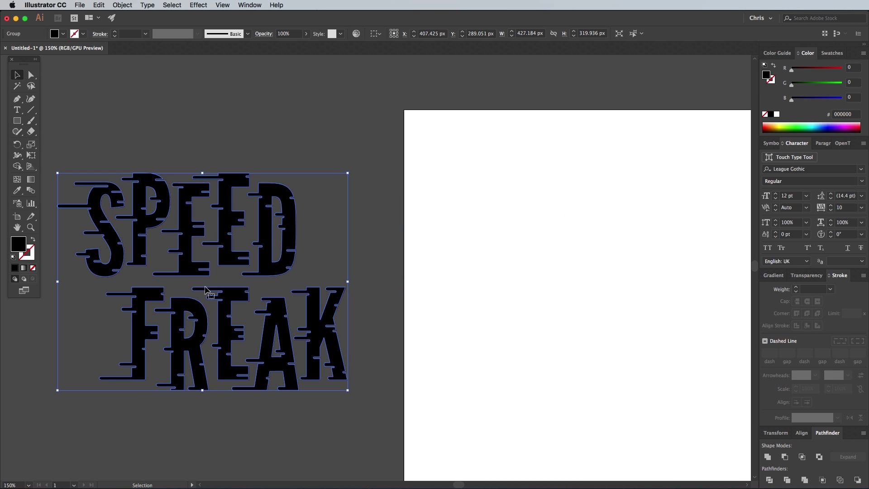
click(231, 136)
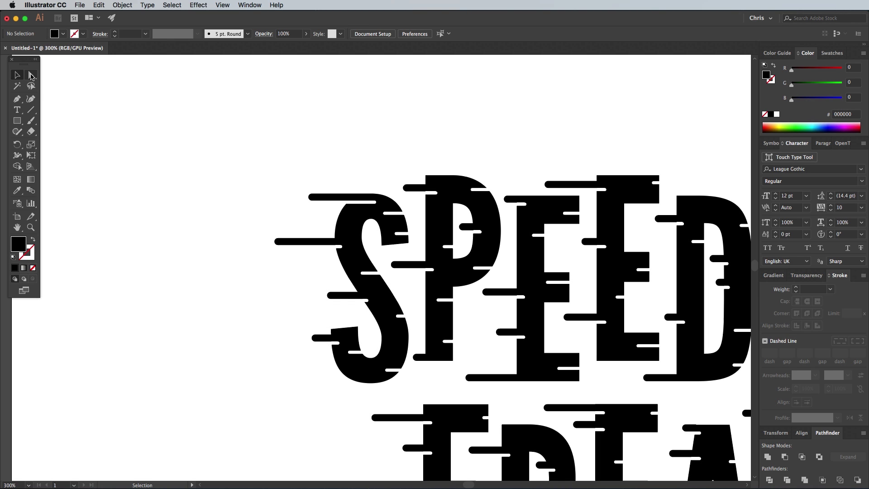
Round all the corners of the S with Direct Selection, using a radius of about 2 px.
click(31, 75)
click(351, 227)
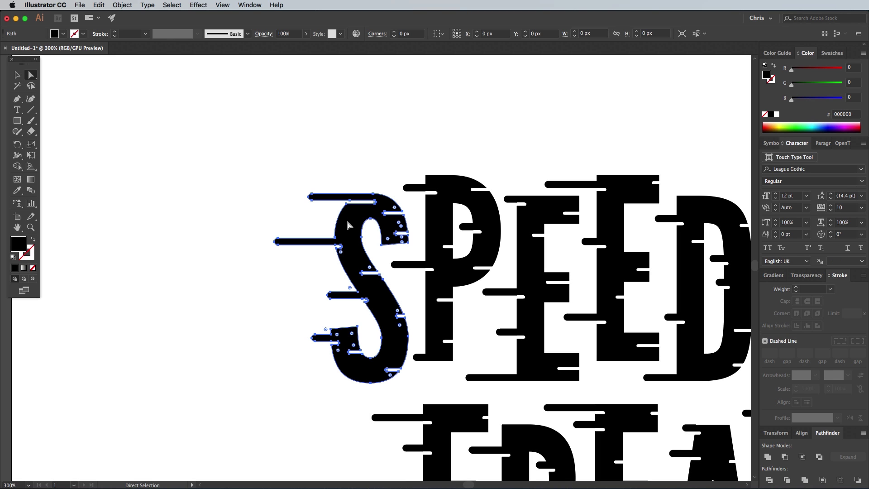
drag(390, 211, 323, 210)
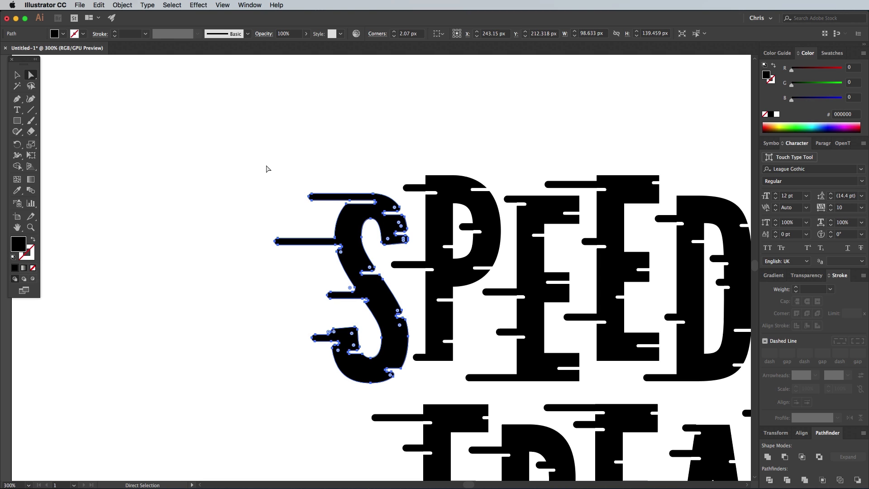
key(super+plus)
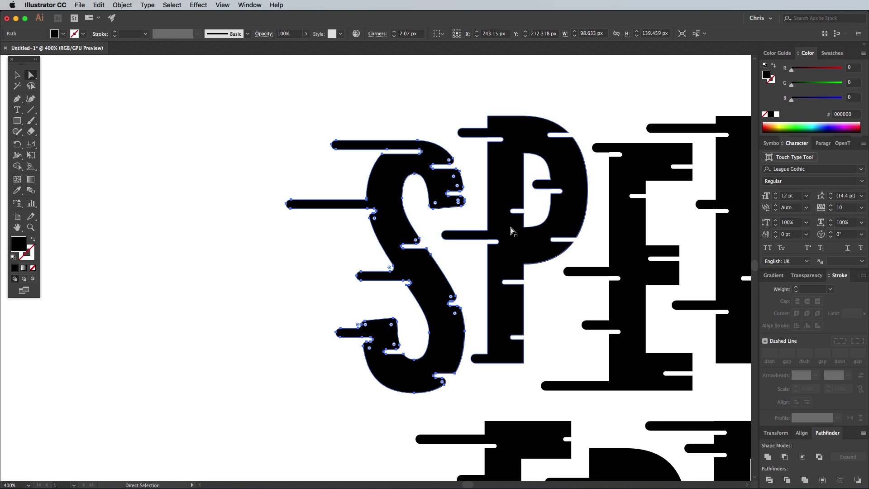
Round the corners of the remaining letters of SPEED and of the F and R in FREAK.
drag(493, 213, 341, 230)
click(356, 177)
drag(341, 139, 348, 145)
click(463, 183)
drag(464, 182, 470, 189)
click(594, 291)
drag(593, 291, 587, 285)
drag(429, 379, 424, 145)
click(439, 238)
drag(438, 238, 474, 271)
click(536, 313)
drag(536, 313, 413, 233)
click(443, 176)
drag(440, 167, 482, 204)
click(504, 197)
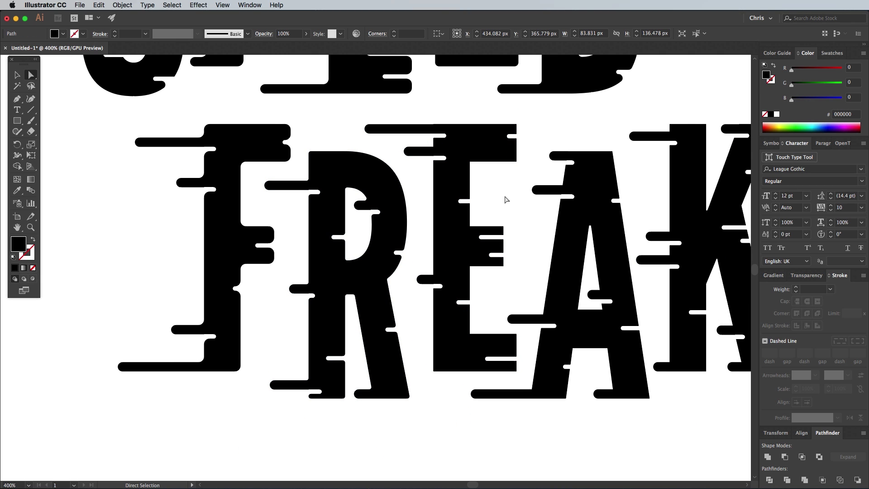
Round the corners of the E, A and K in FREAK and deselect the artwork.
click(502, 227)
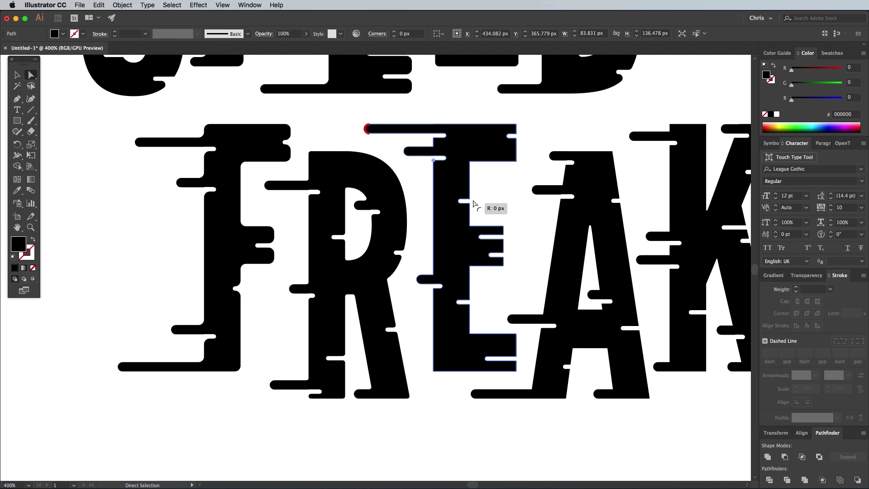
key(v)
key(a)
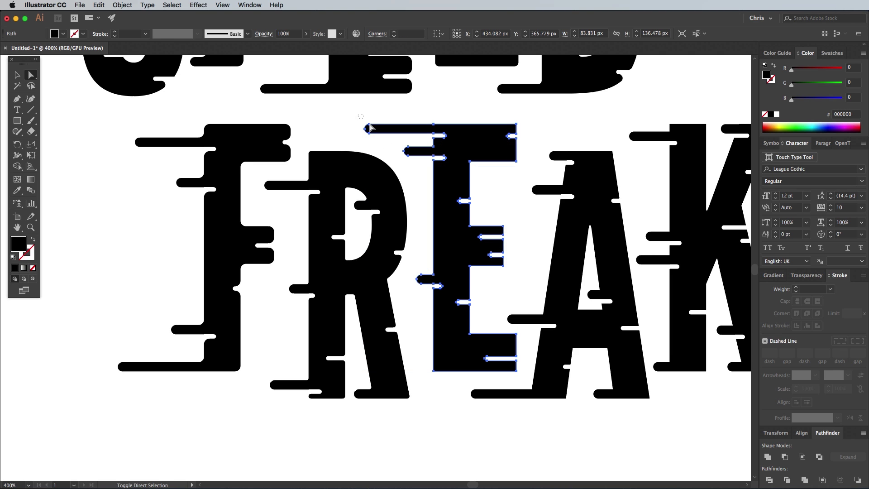
drag(444, 168, 447, 180)
click(566, 219)
click(506, 126)
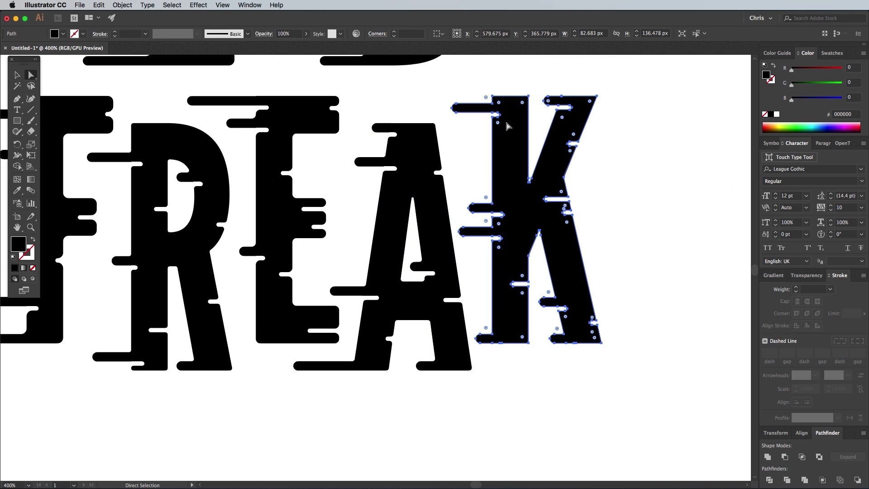
key(v)
key(a)
click(614, 223)
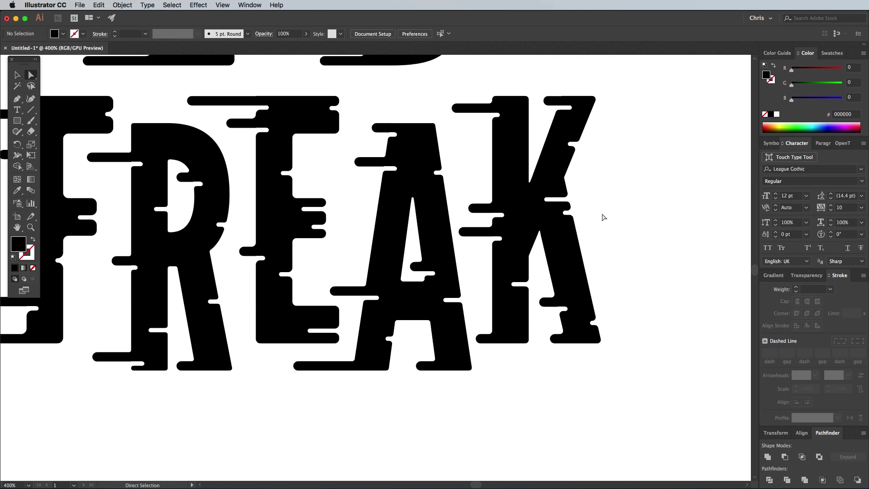
Select the whole lettering and apply an envelope warp with the Rise style, horizontal, at 20% bend.
key(super+minus)
key(super+minus)
click(17, 75)
drag(186, 110, 251, 169)
click(121, 6)
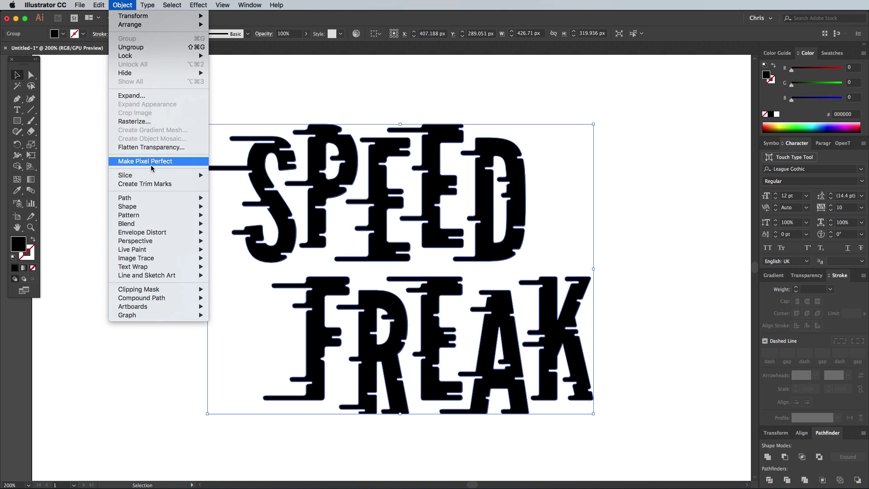
mouse_move(162, 232)
click(229, 234)
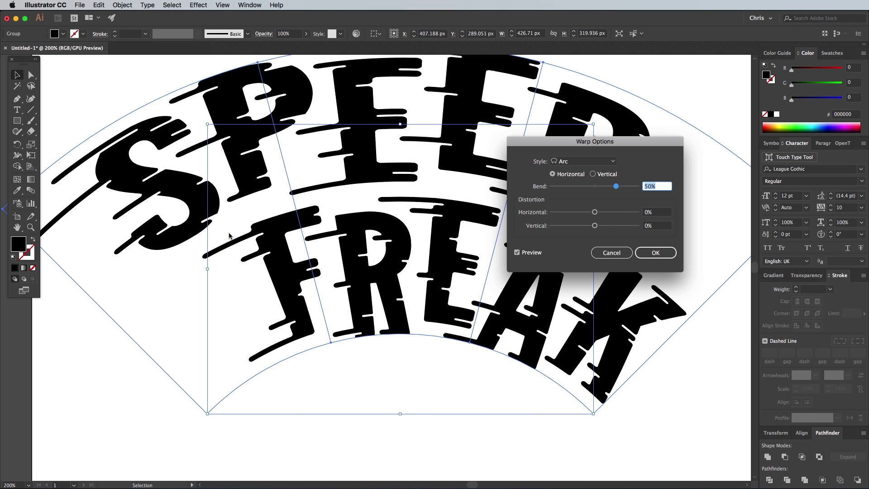
click(584, 161)
click(583, 332)
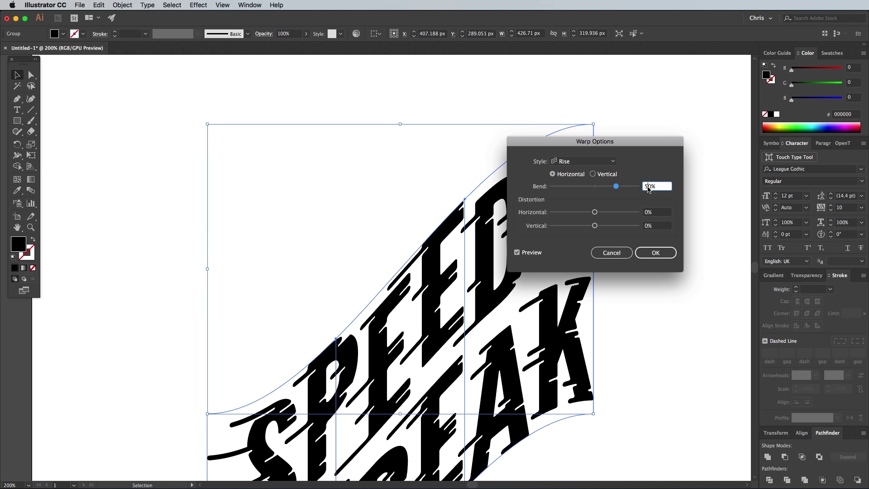
text(0)
key(Tab)
click(656, 253)
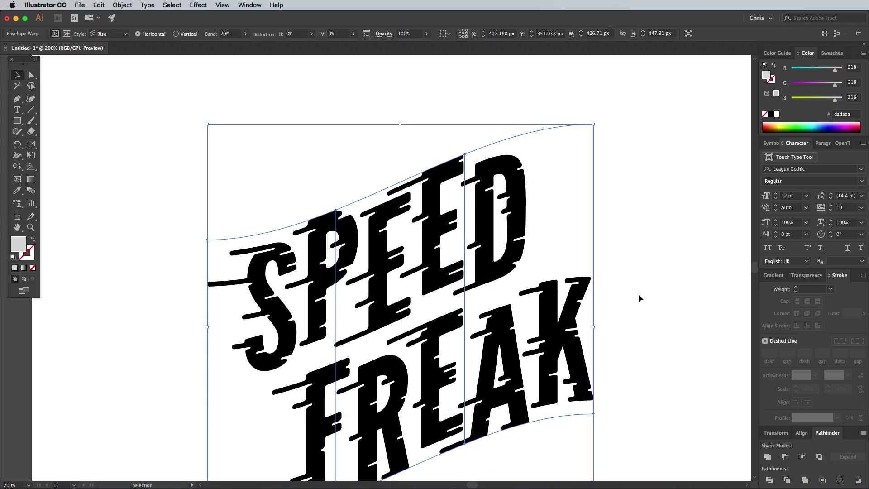